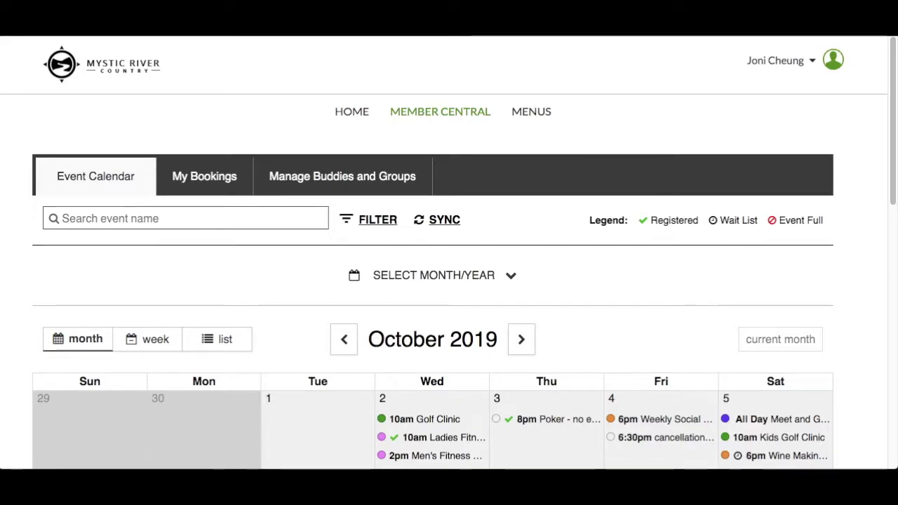
Search event names for 'golf', clear the search, and show the event filter options
{"action": "left_click", "coordinate": [66, 218]}
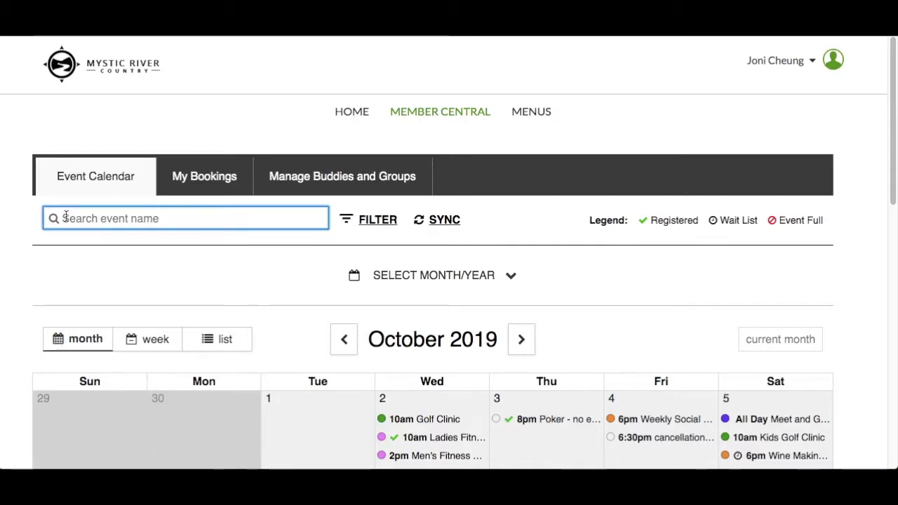
{"action": "type", "text": "golf"}
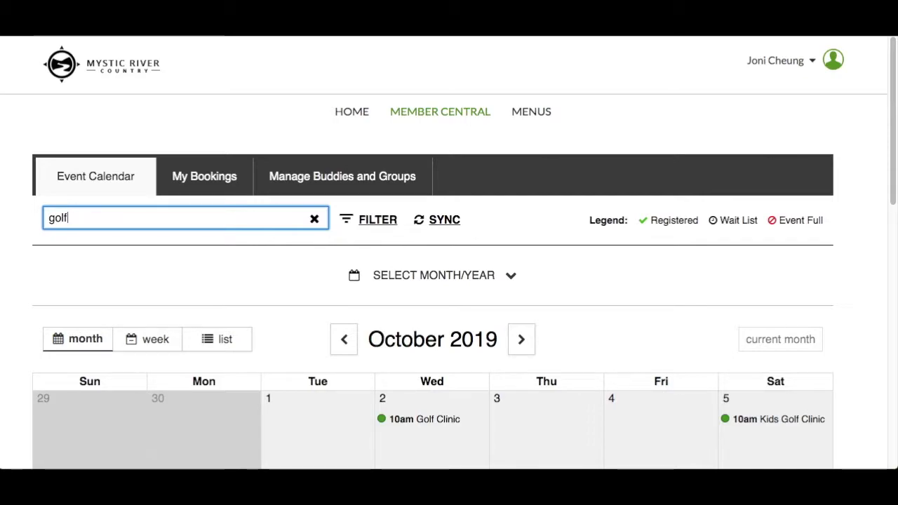
{"action": "left_click", "coordinate": [312, 219]}
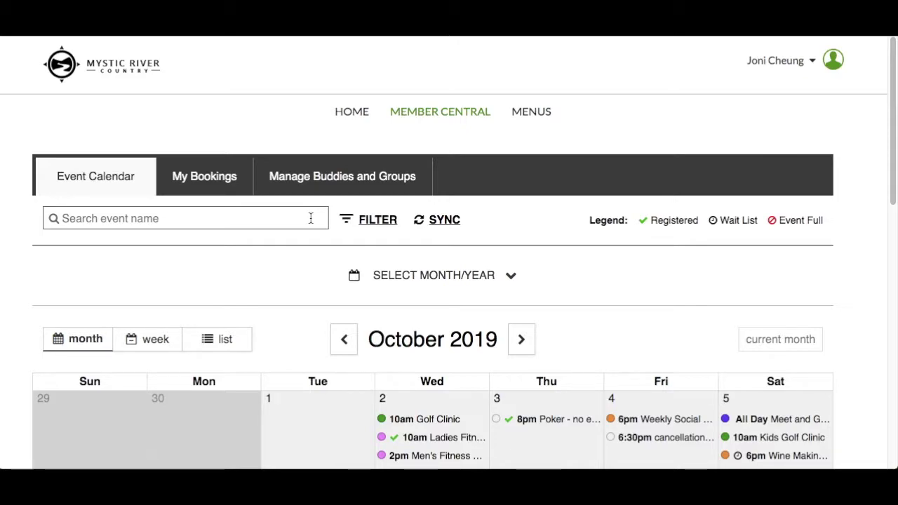
{"action": "left_click", "coordinate": [377, 222]}
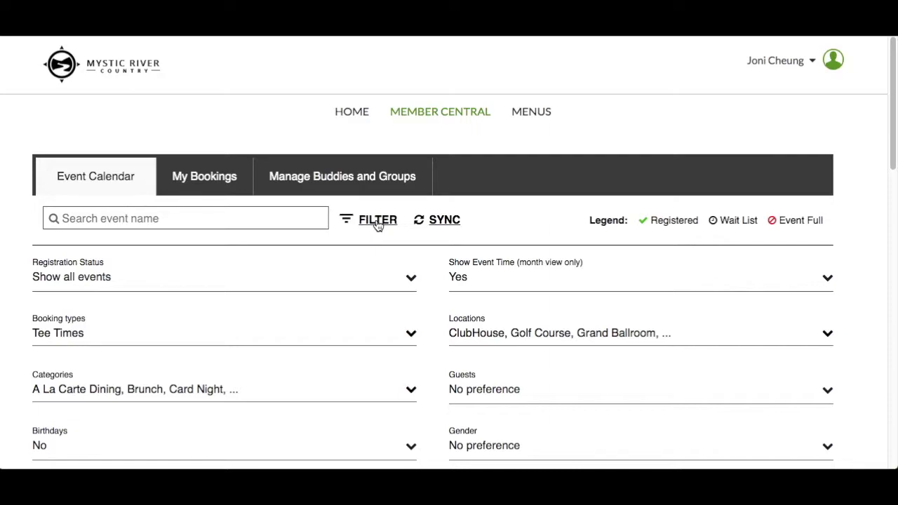
Zoom out and review the Registration Status and Show Event Time choices, keeping Show Event Time at Yes
{"action": "key", "text": "ctrl+minus"}
{"action": "key", "text": "ctrl+minus"}
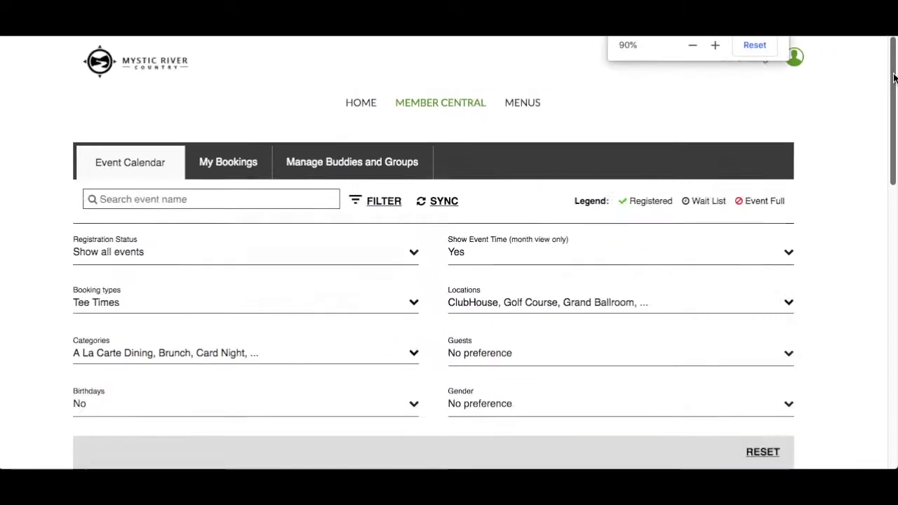
{"action": "left_click_drag", "start_coordinate": [889, 77], "coordinate": [892, 126]}
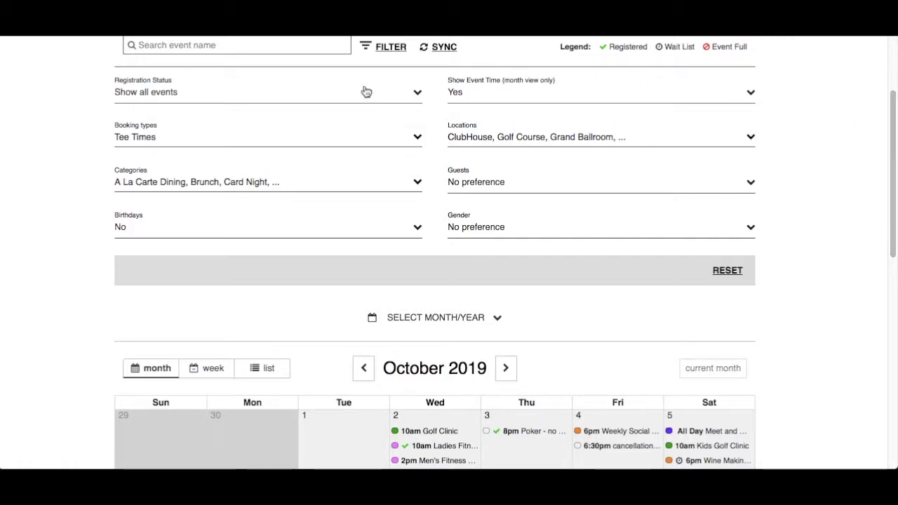
{"action": "left_click", "coordinate": [218, 99]}
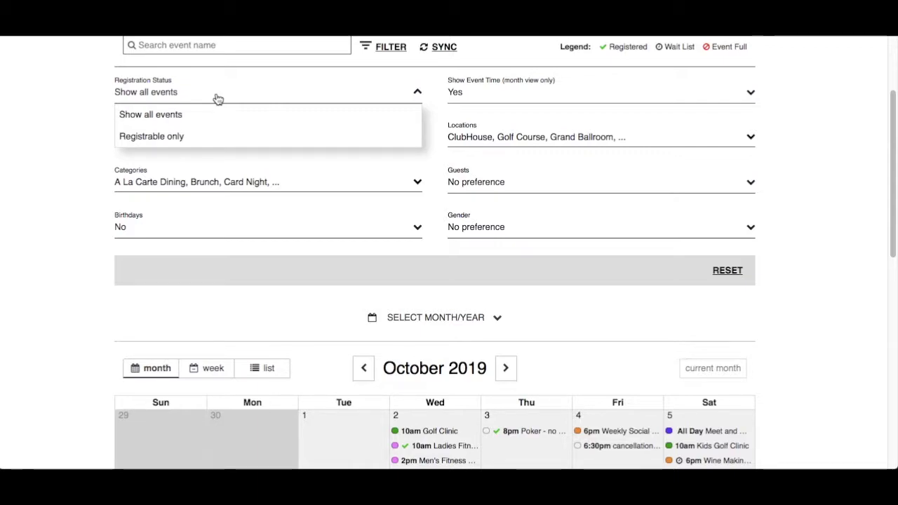
{"action": "left_click", "coordinate": [218, 99]}
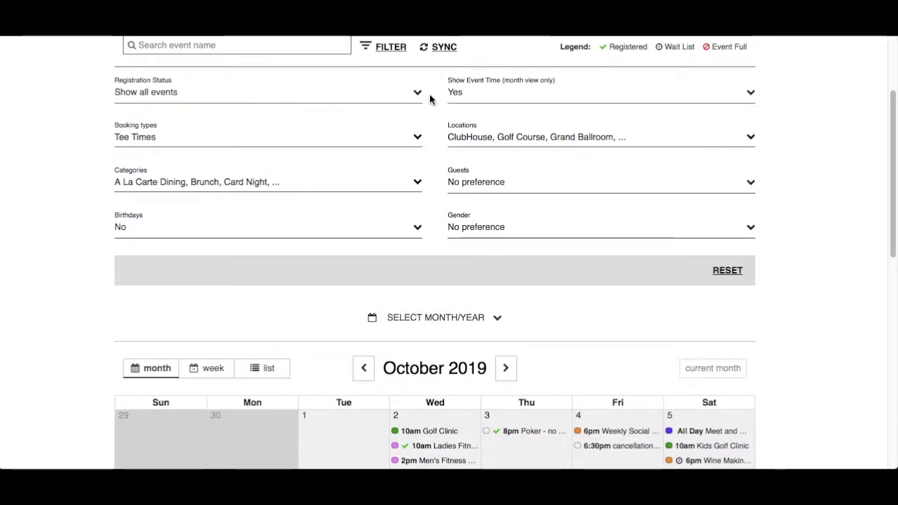
{"action": "left_click", "coordinate": [514, 98]}
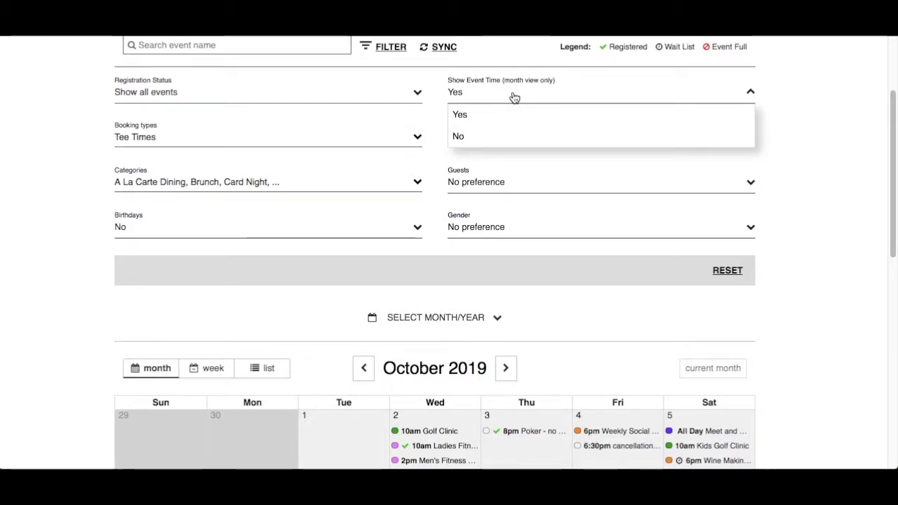
{"action": "left_click", "coordinate": [513, 96]}
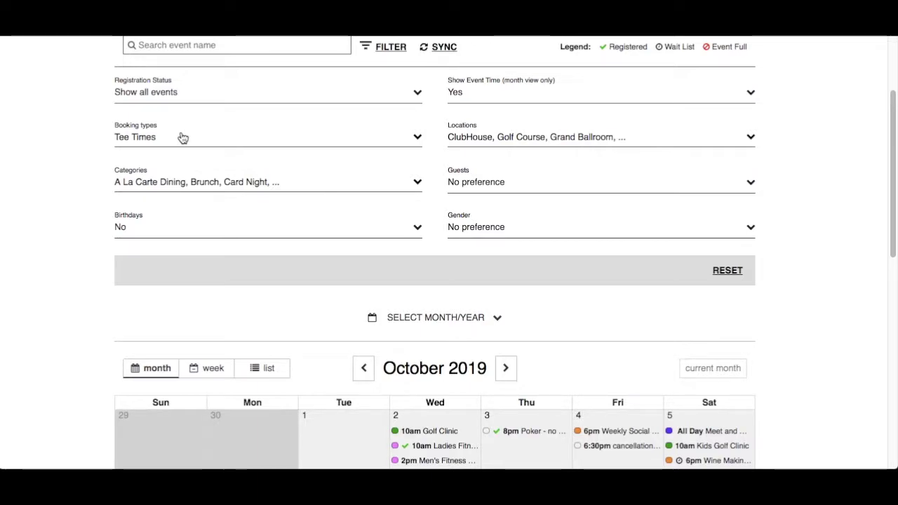
{"action": "left_click", "coordinate": [528, 137]}
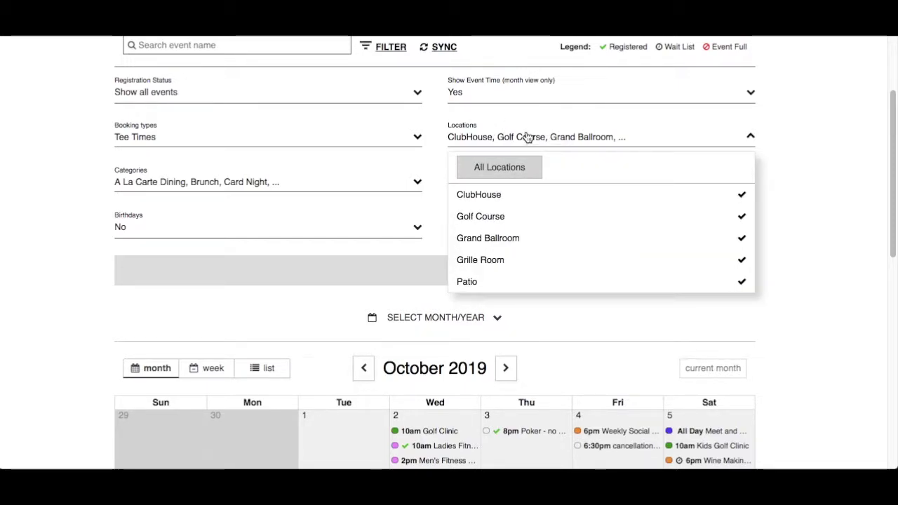
{"action": "left_click", "coordinate": [527, 167]}
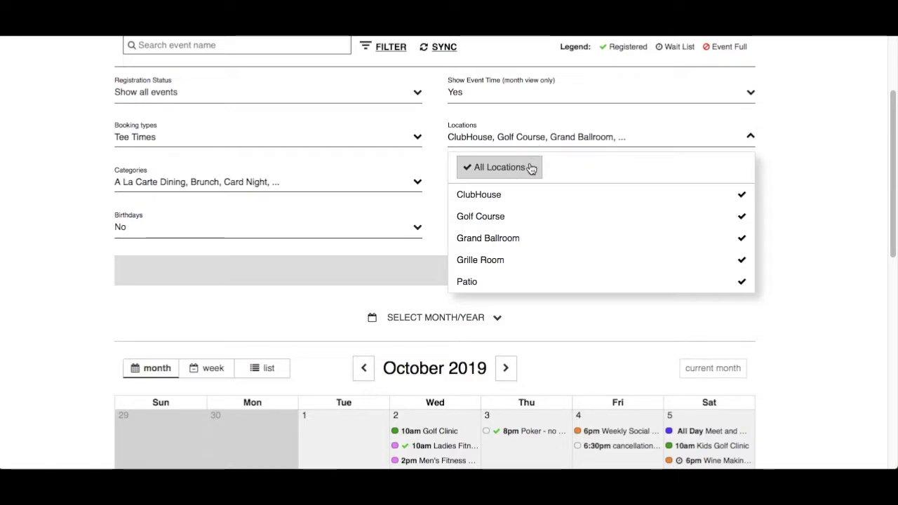
{"action": "left_click", "coordinate": [531, 167]}
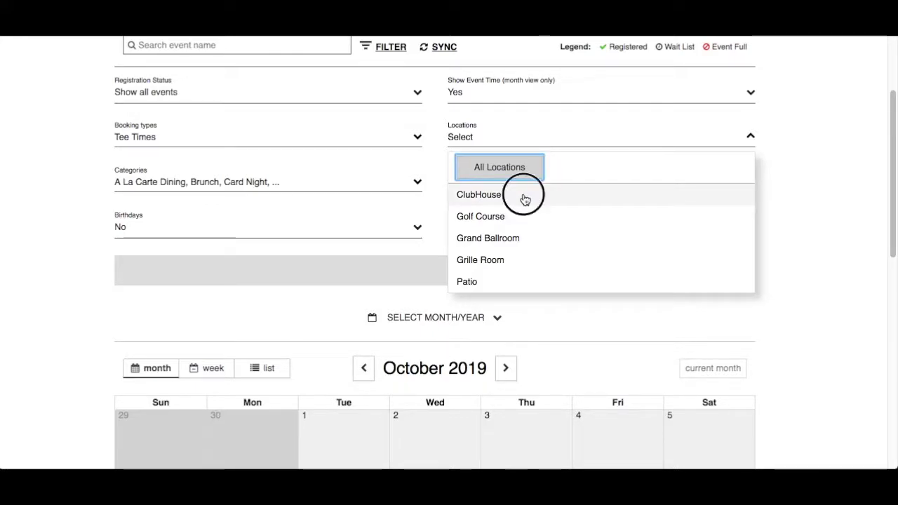
{"action": "left_click", "coordinate": [523, 198]}
{"action": "left_click", "coordinate": [515, 219]}
{"action": "left_click", "coordinate": [514, 170]}
{"action": "left_click", "coordinate": [519, 141]}
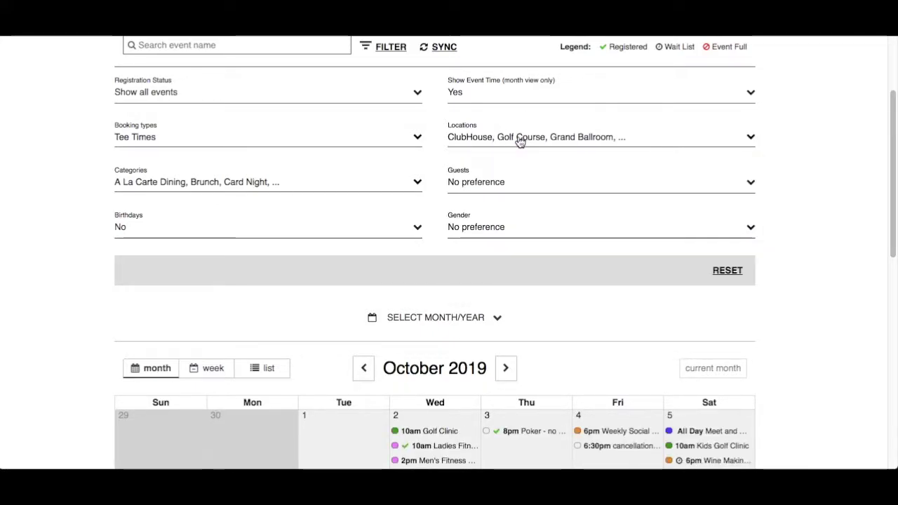
Deselect all event categories and check only A La Carte Dining in the Categories filter
{"action": "left_click", "coordinate": [310, 186]}
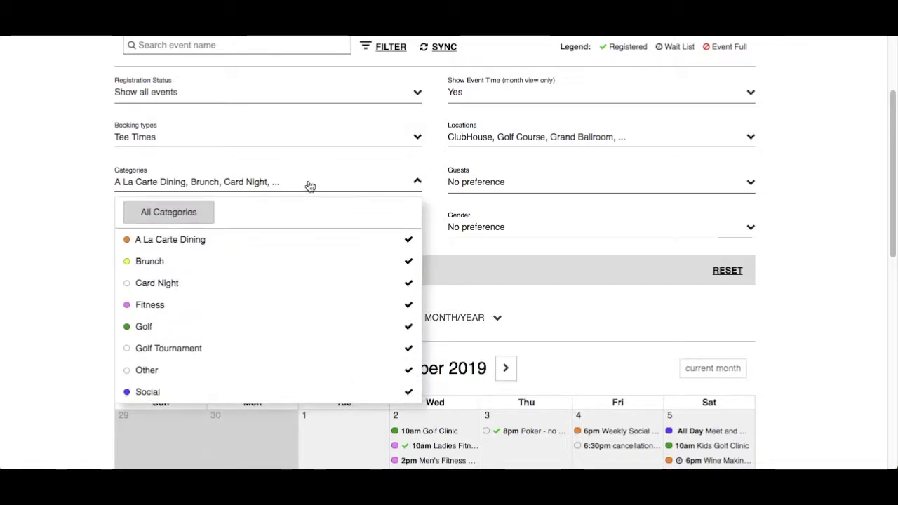
{"action": "left_click", "coordinate": [207, 214]}
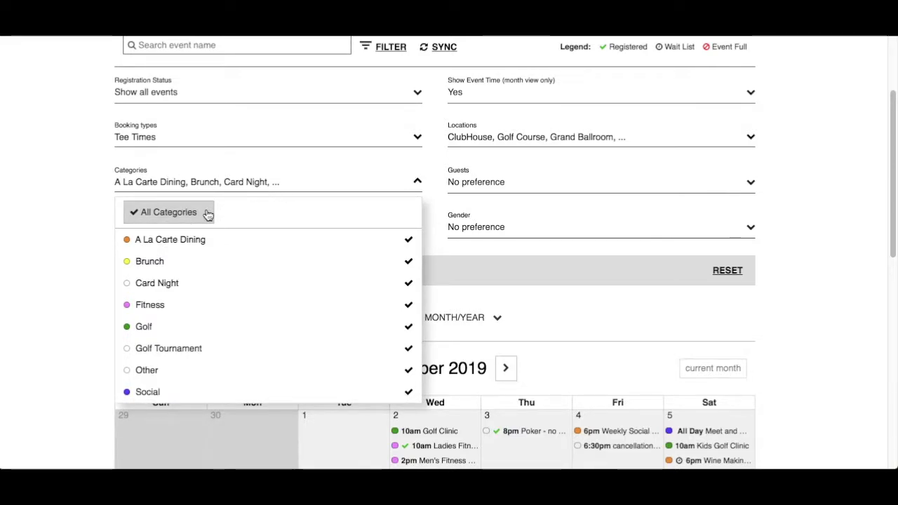
{"action": "left_click", "coordinate": [207, 214]}
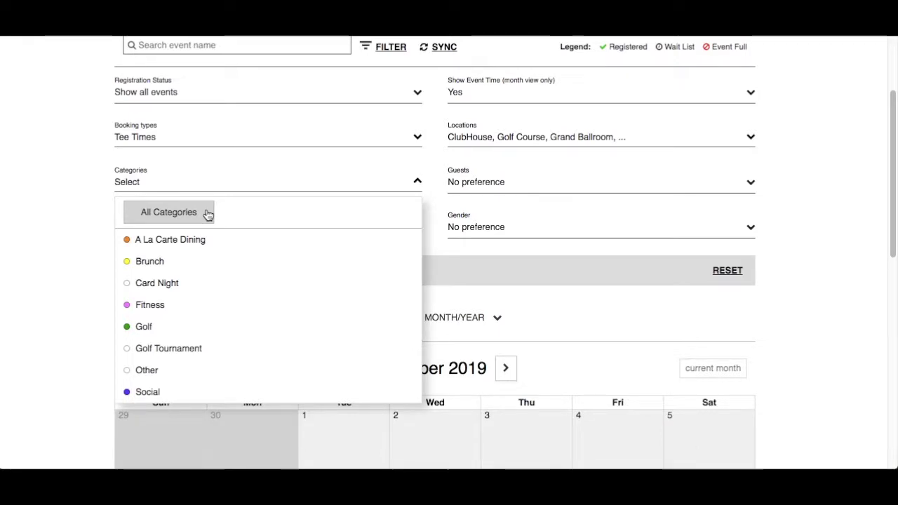
{"action": "left_click", "coordinate": [203, 243]}
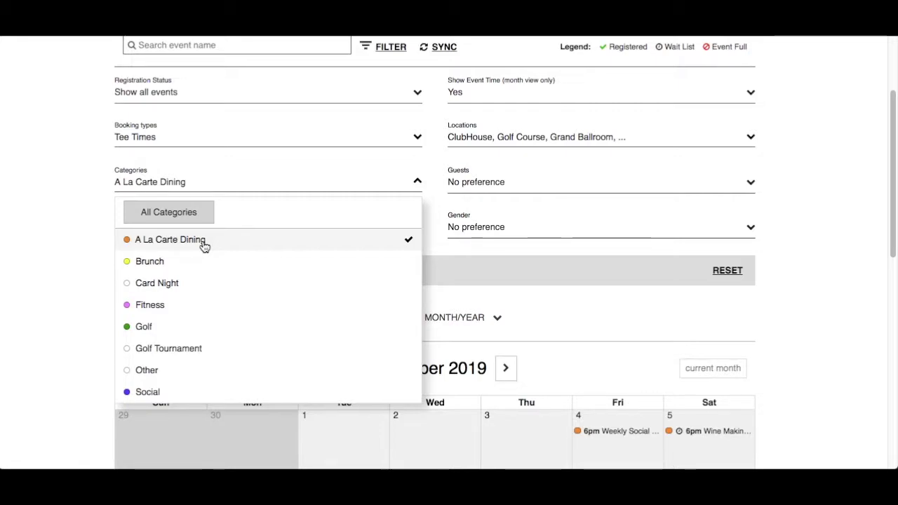
{"action": "left_click", "coordinate": [218, 185]}
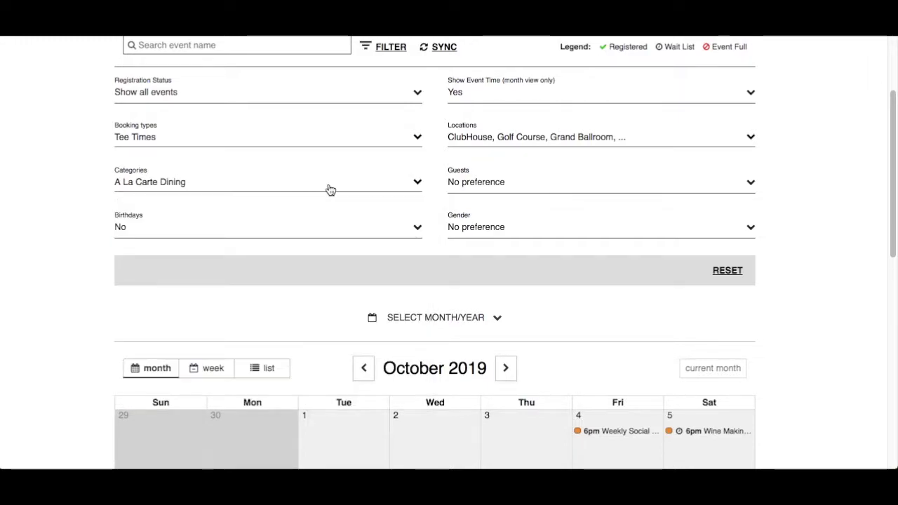
{"action": "left_click", "coordinate": [544, 188]}
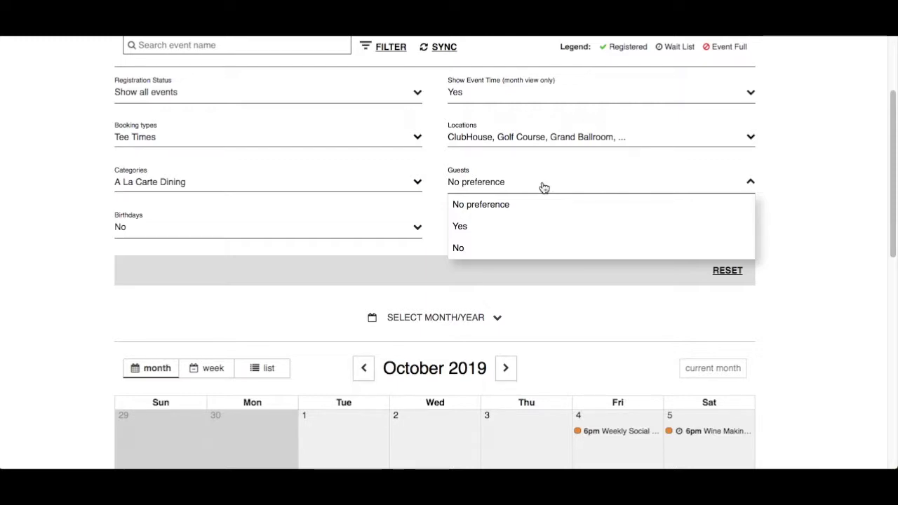
Keep Guests, Birthdays and Gender at their defaults, reset all filters, and collapse the filter panel
{"action": "left_click", "coordinate": [541, 187]}
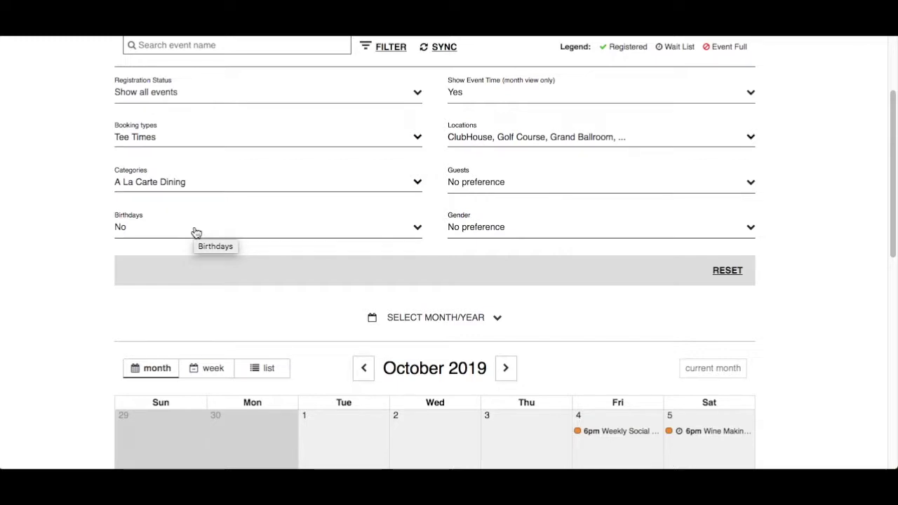
{"action": "left_click", "coordinate": [196, 233]}
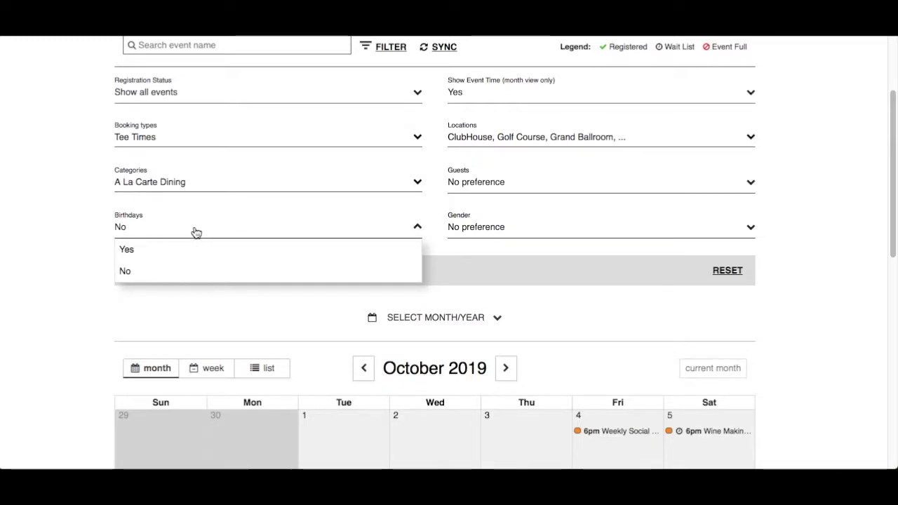
{"action": "left_click", "coordinate": [196, 232]}
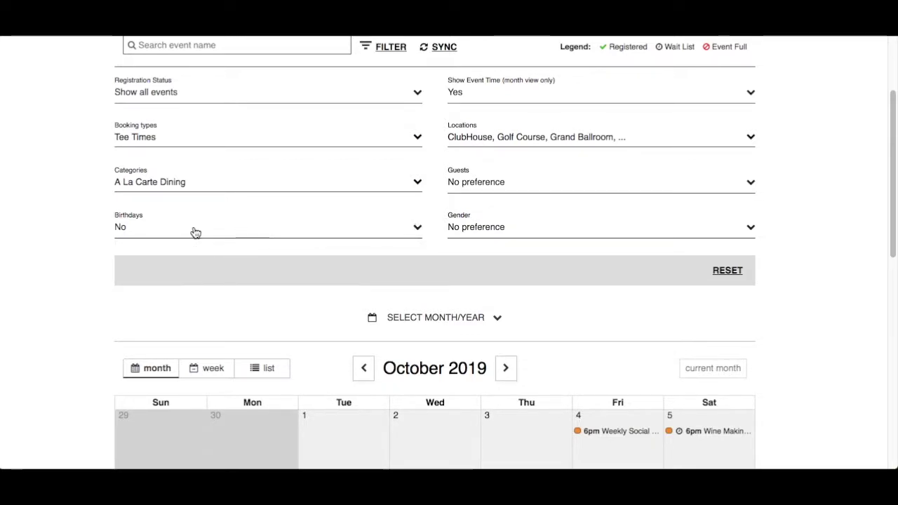
{"action": "left_click", "coordinate": [544, 231]}
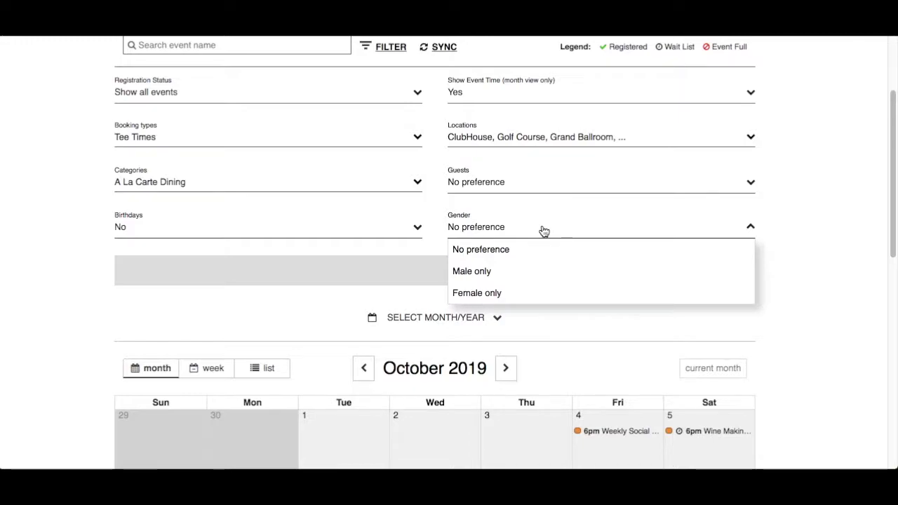
{"action": "left_click", "coordinate": [543, 232]}
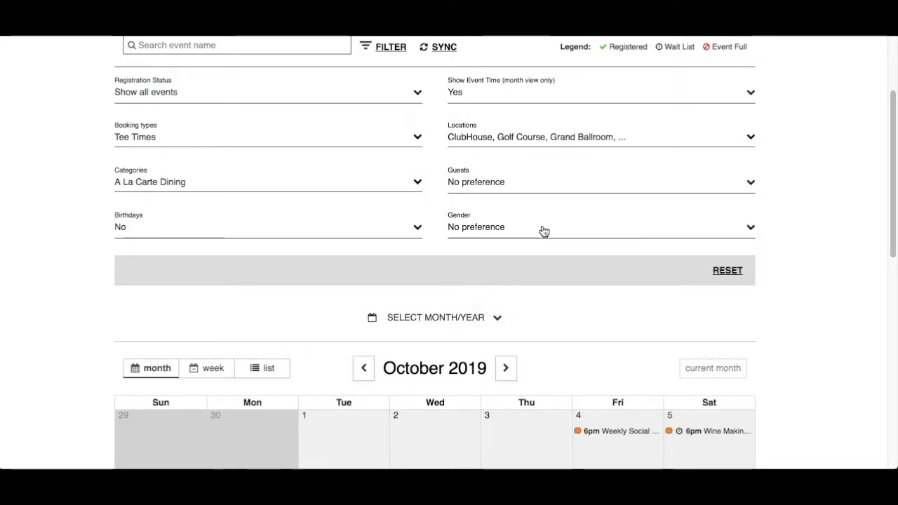
{"action": "left_click", "coordinate": [728, 270]}
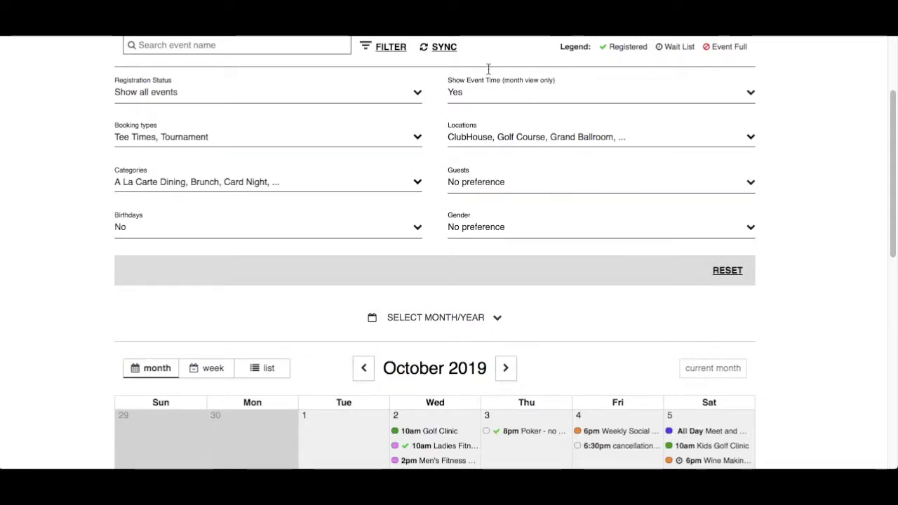
{"action": "left_click", "coordinate": [390, 47]}
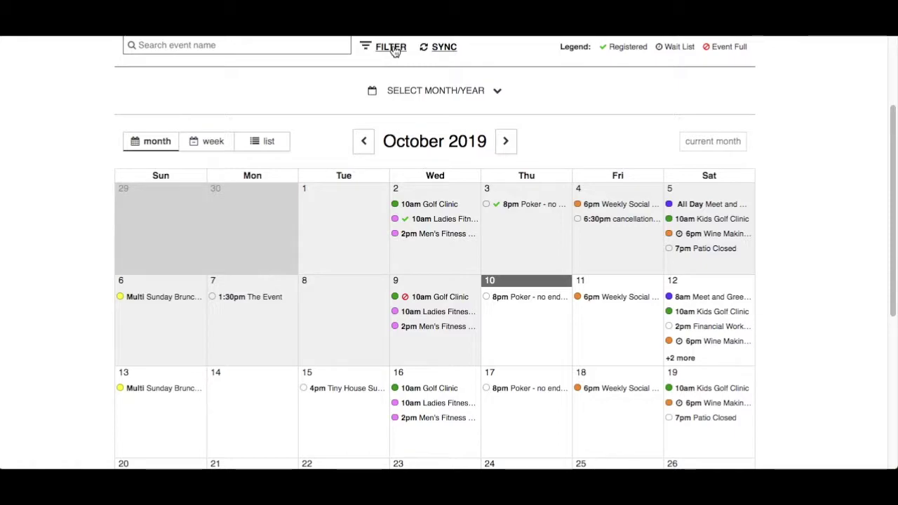
Zoom the browser in so the October 2019 calendar appears larger
{"action": "key", "text": "ctrl+plus"}
{"action": "key", "text": "ctrl+plus"}
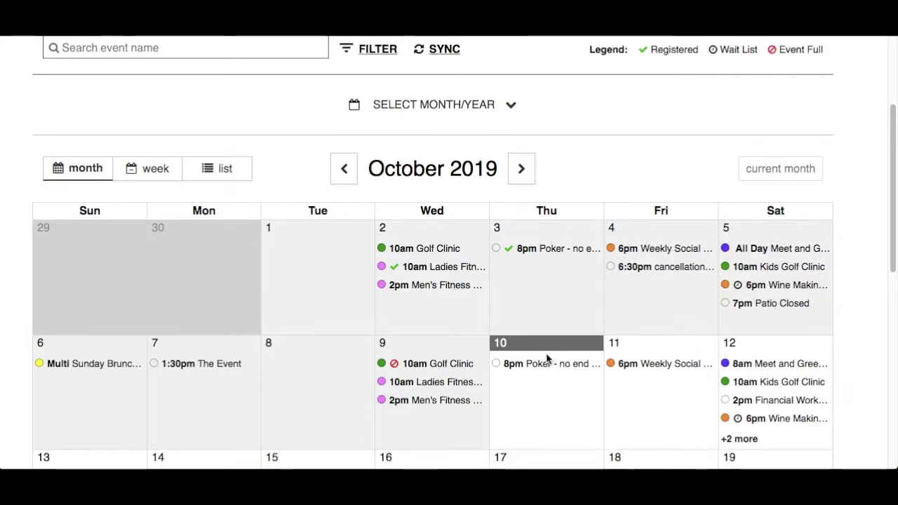
{"action": "left_click", "coordinate": [442, 111]}
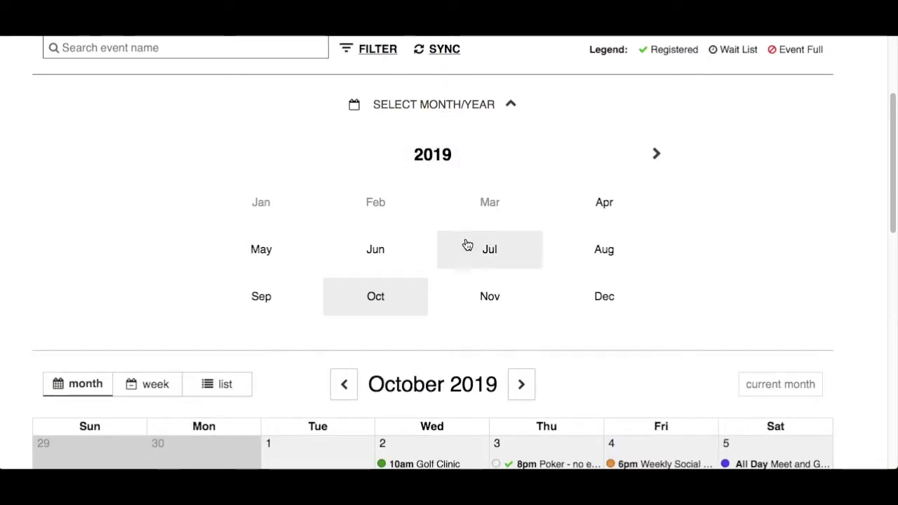
{"action": "left_click", "coordinate": [489, 297]}
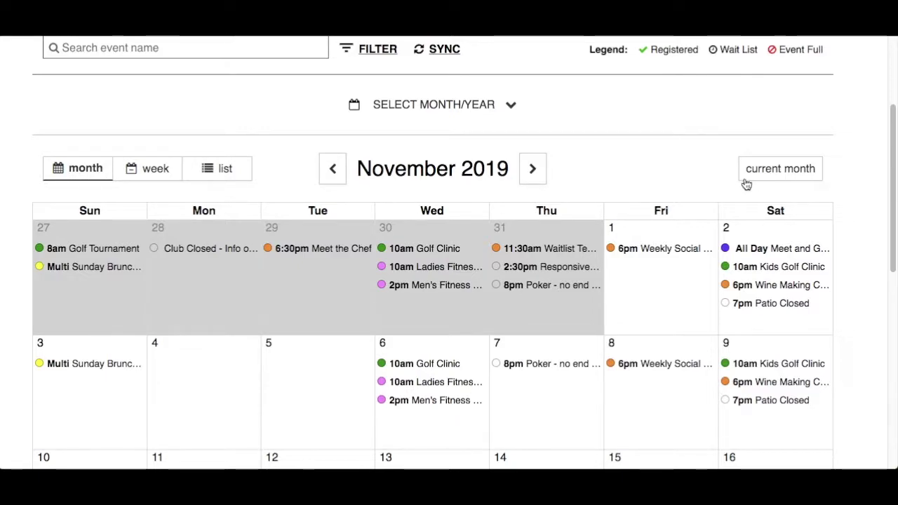
{"action": "left_click", "coordinate": [784, 175]}
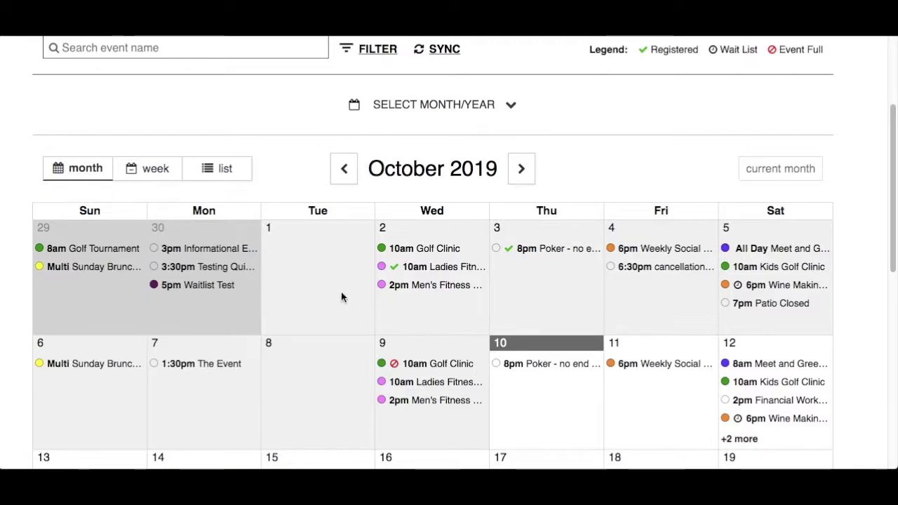
Switch to week view, advance four weeks to Nov 3–9, then list November 2019 events
{"action": "left_click", "coordinate": [152, 176]}
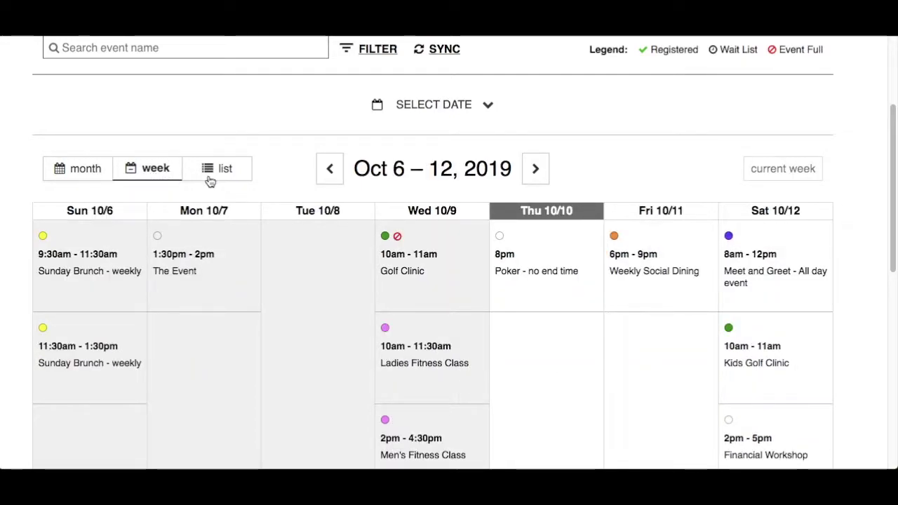
{"action": "left_click", "coordinate": [537, 181]}
{"action": "left_click", "coordinate": [536, 181]}
{"action": "left_click", "coordinate": [537, 181]}
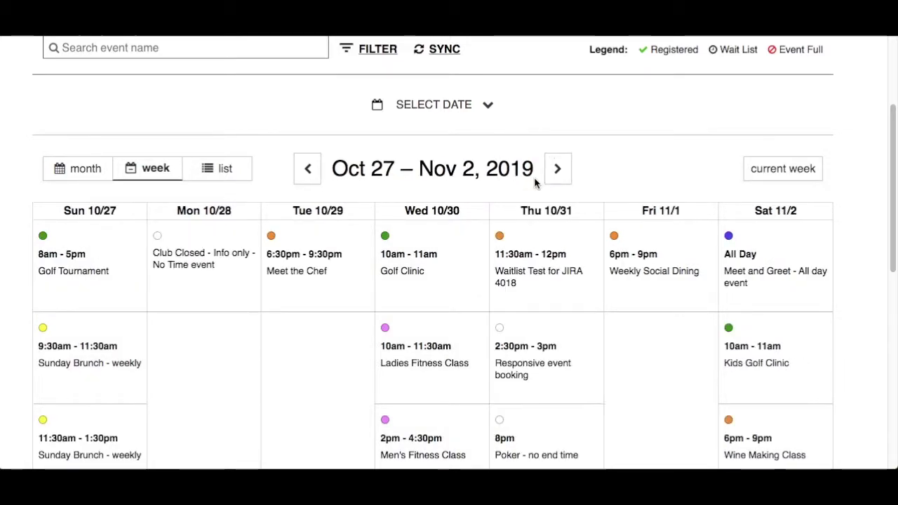
{"action": "left_click", "coordinate": [547, 180]}
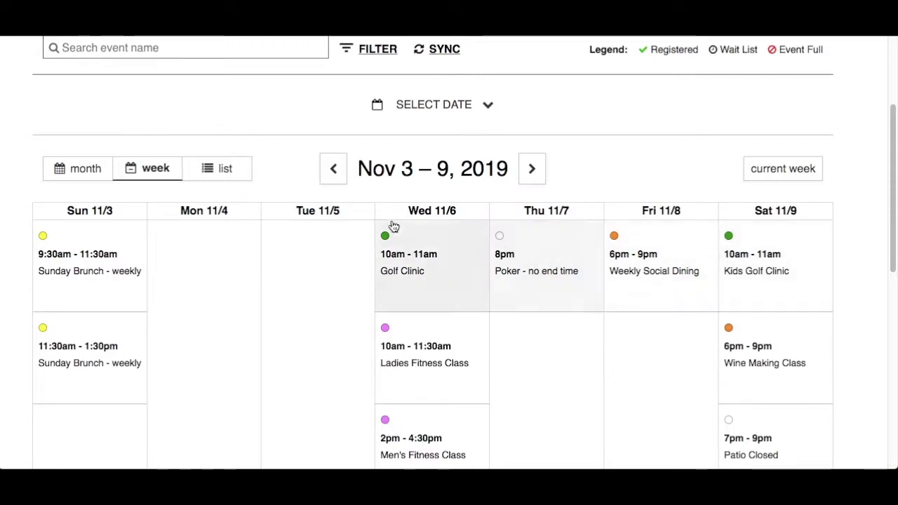
{"action": "left_click", "coordinate": [210, 174]}
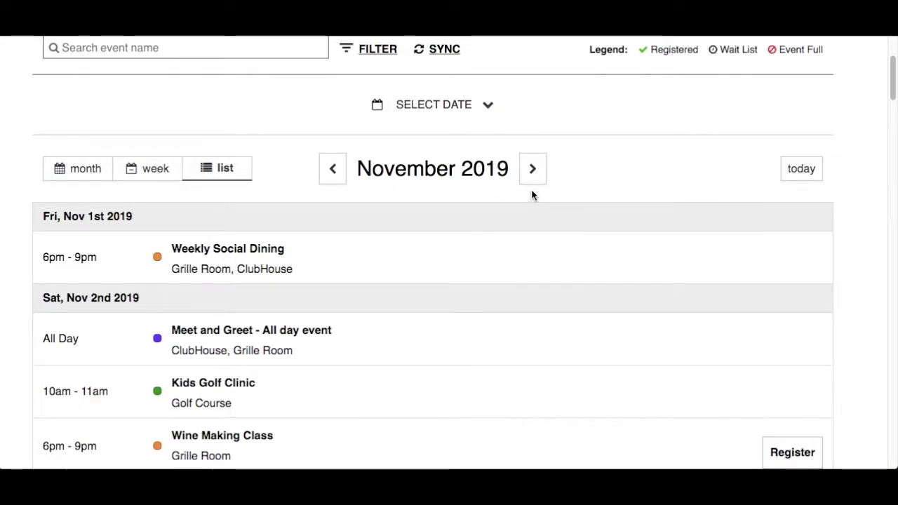
Return the list to October and open Weekly Social Dining on Fri Oct 11, 2019
{"action": "left_click", "coordinate": [797, 174]}
{"action": "scroll", "coordinate": [796, 173], "scroll_direction": "down", "scroll_amount": 5}
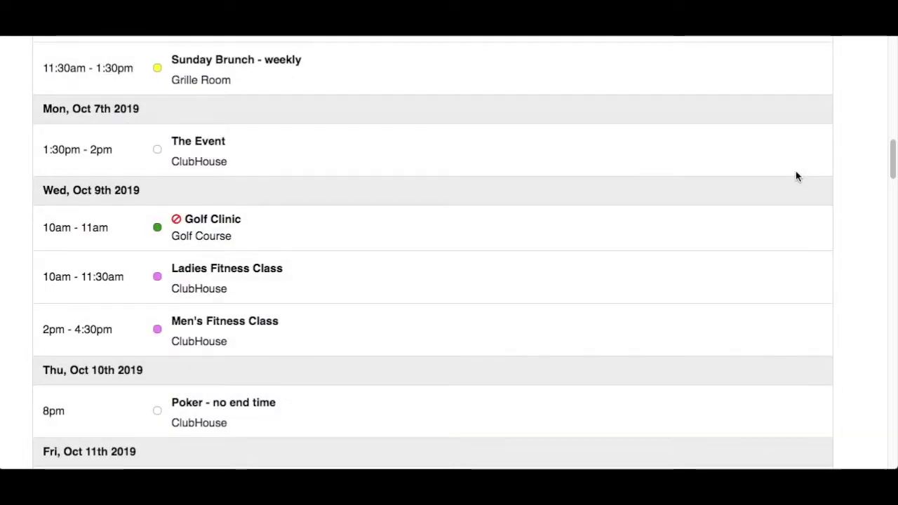
{"action": "scroll", "coordinate": [795, 176], "scroll_direction": "down", "scroll_amount": 3}
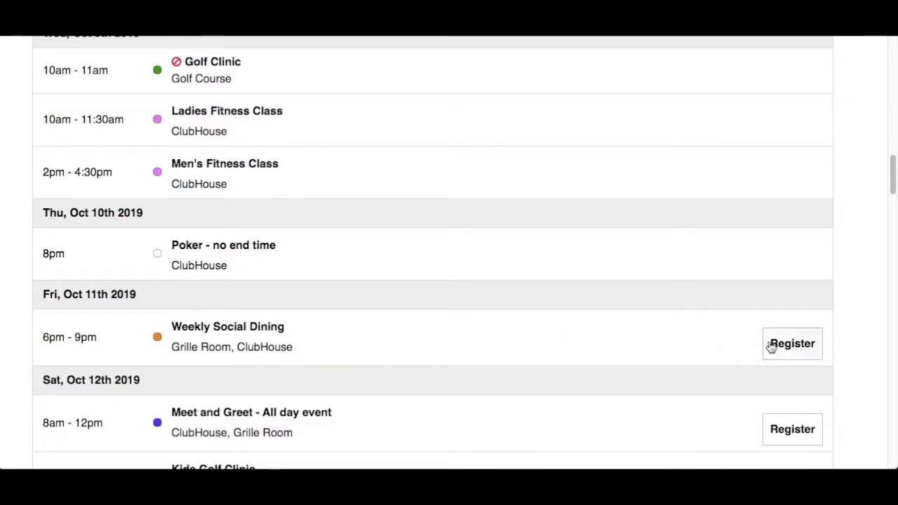
{"action": "left_click", "coordinate": [271, 333]}
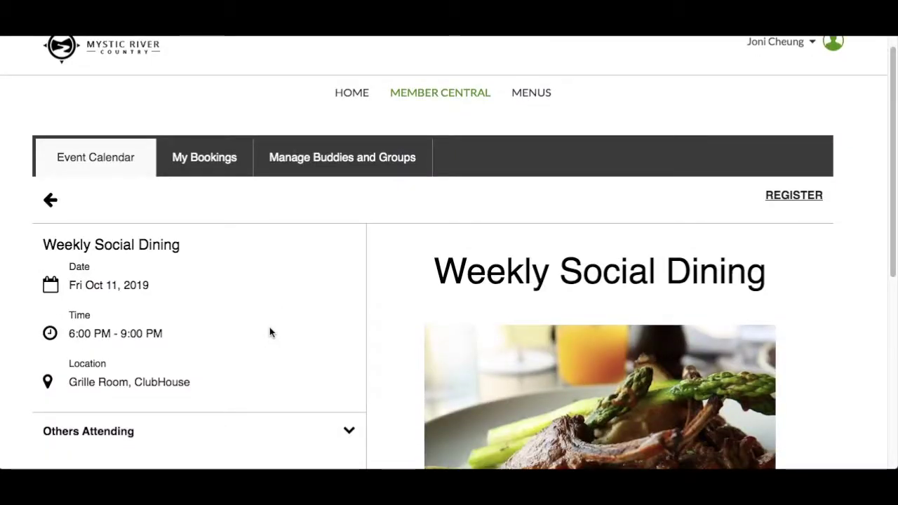